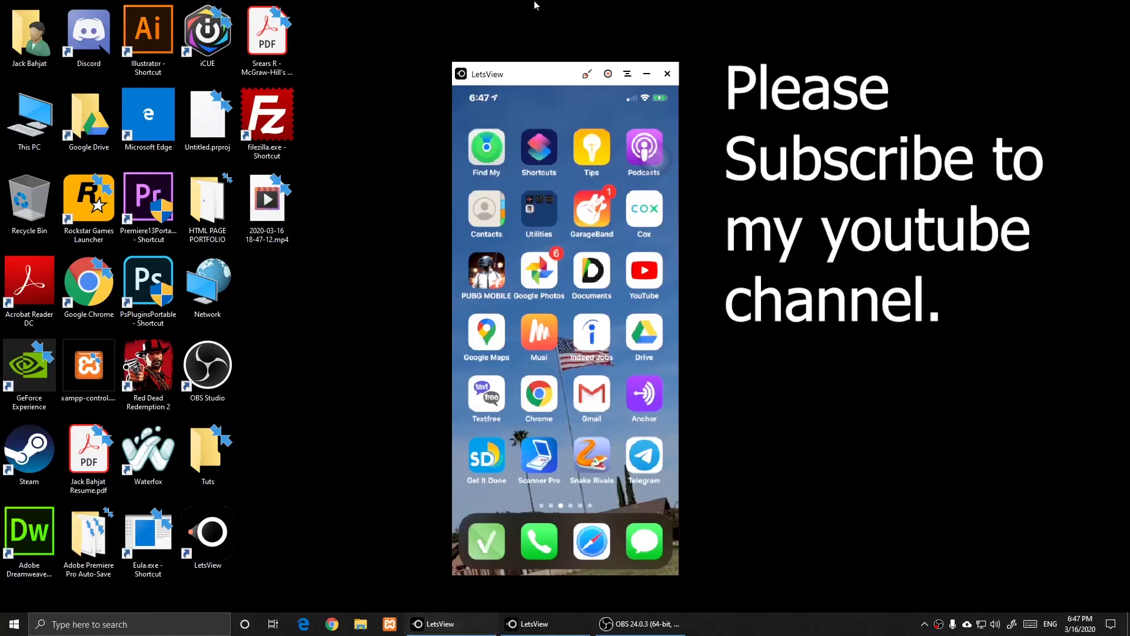
# Drag the LetsView phone mirror window up and over to the right side of the desktop.
pyautogui.moveTo(505, 75); pyautogui.dragTo(546, 61)
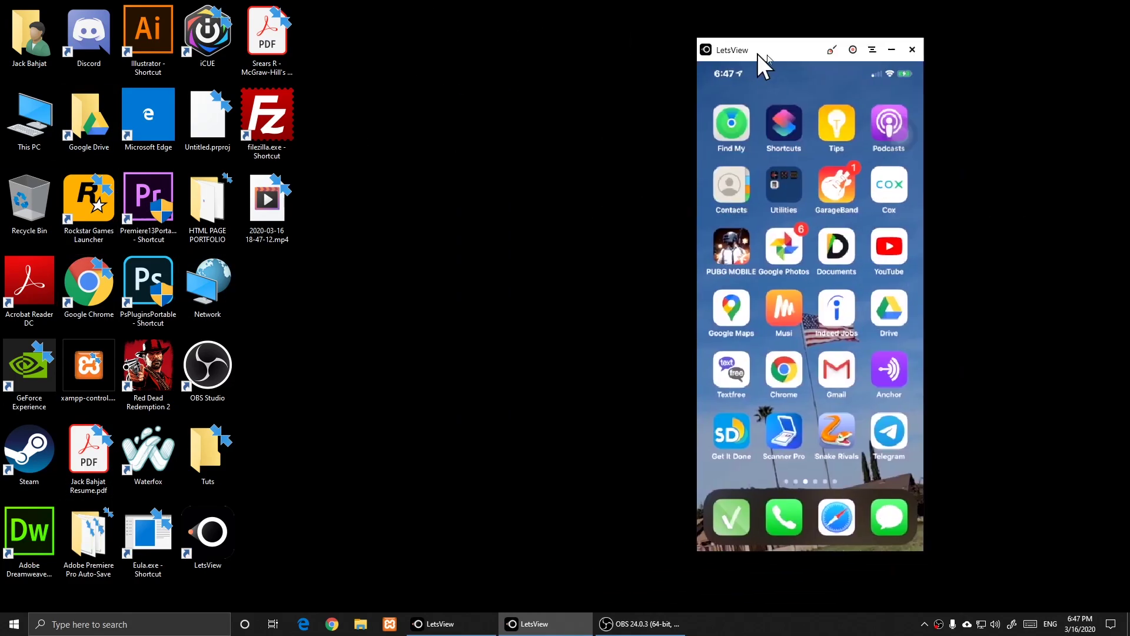
pyautogui.moveTo(555, 70); pyautogui.dragTo(717, 69)
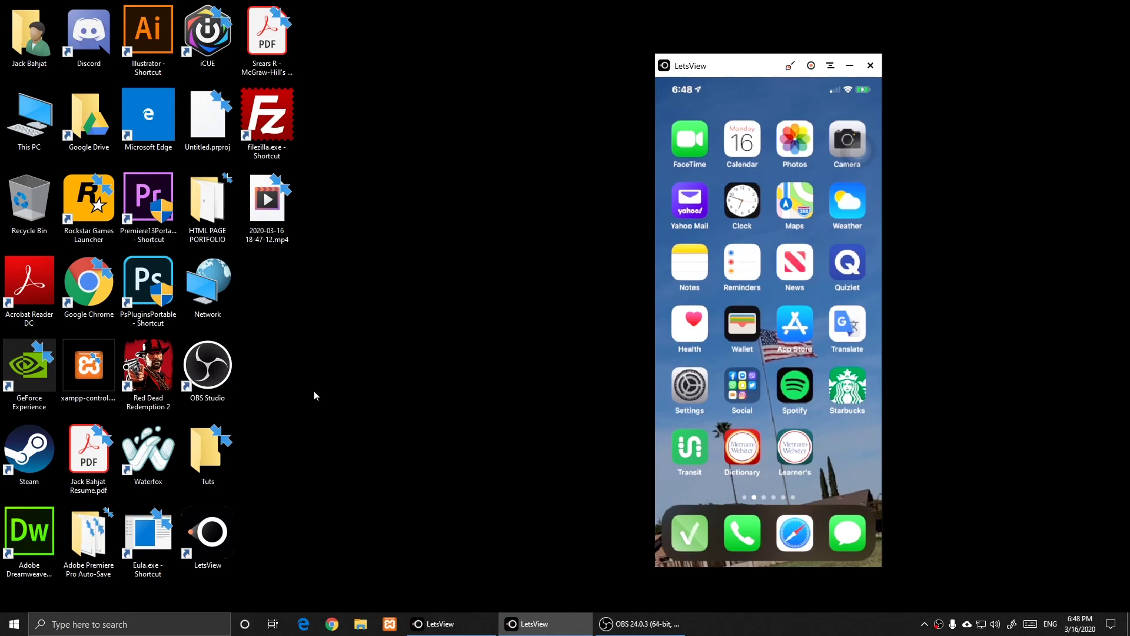
# Bring up Chrome and go to the Kinoni website for the EpocCam downloads.
pyautogui.click(333, 624)
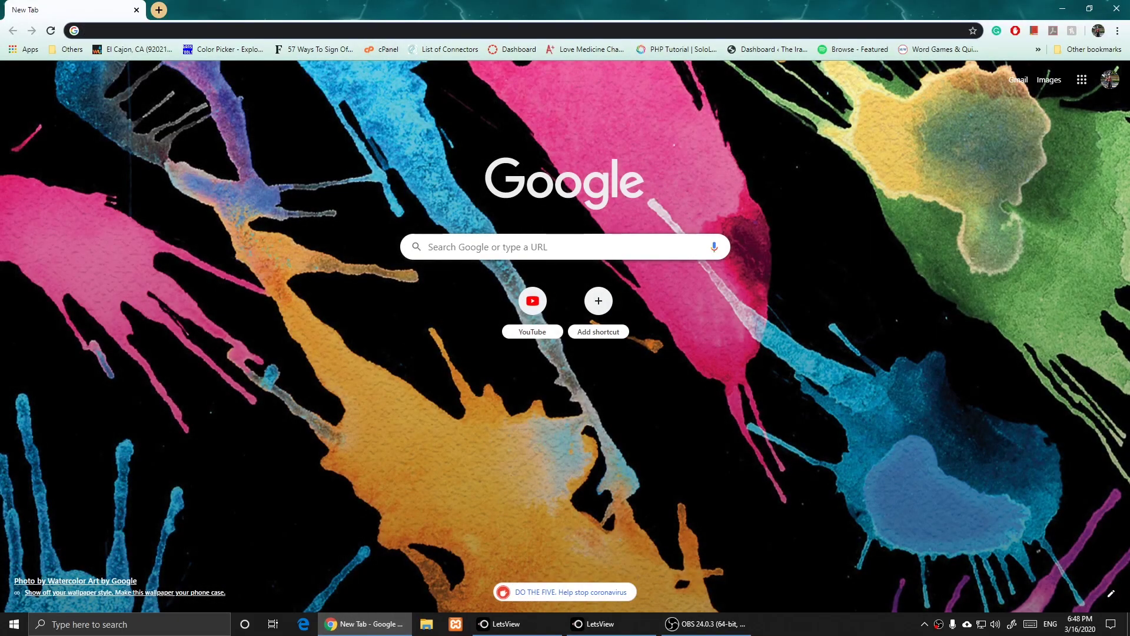
pyautogui.write('kinoni')
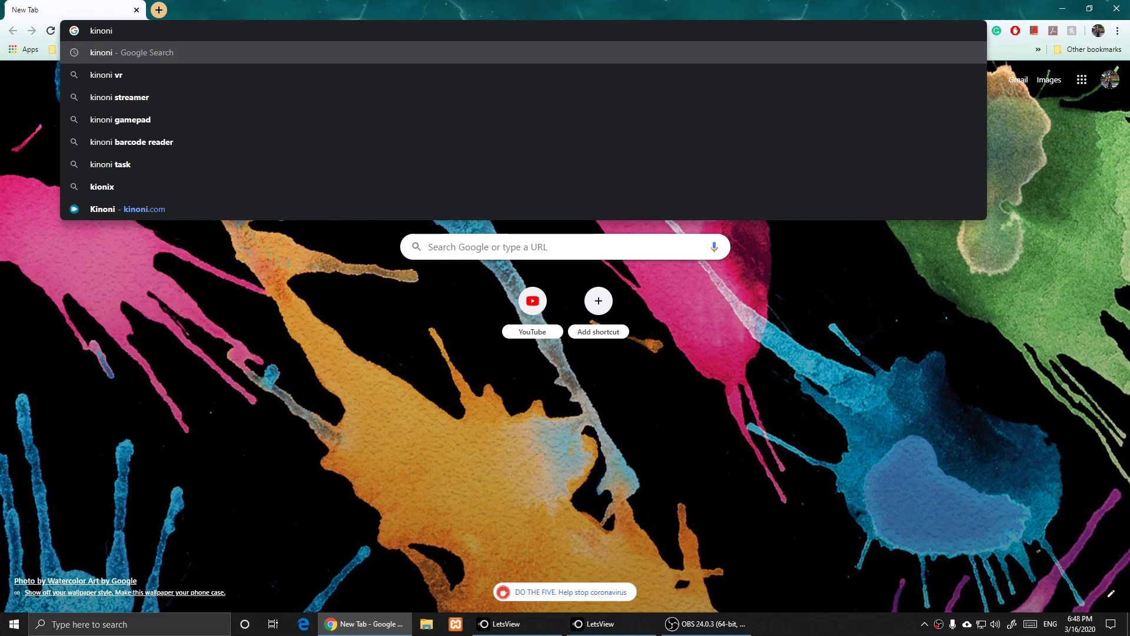
pyautogui.press('Return')
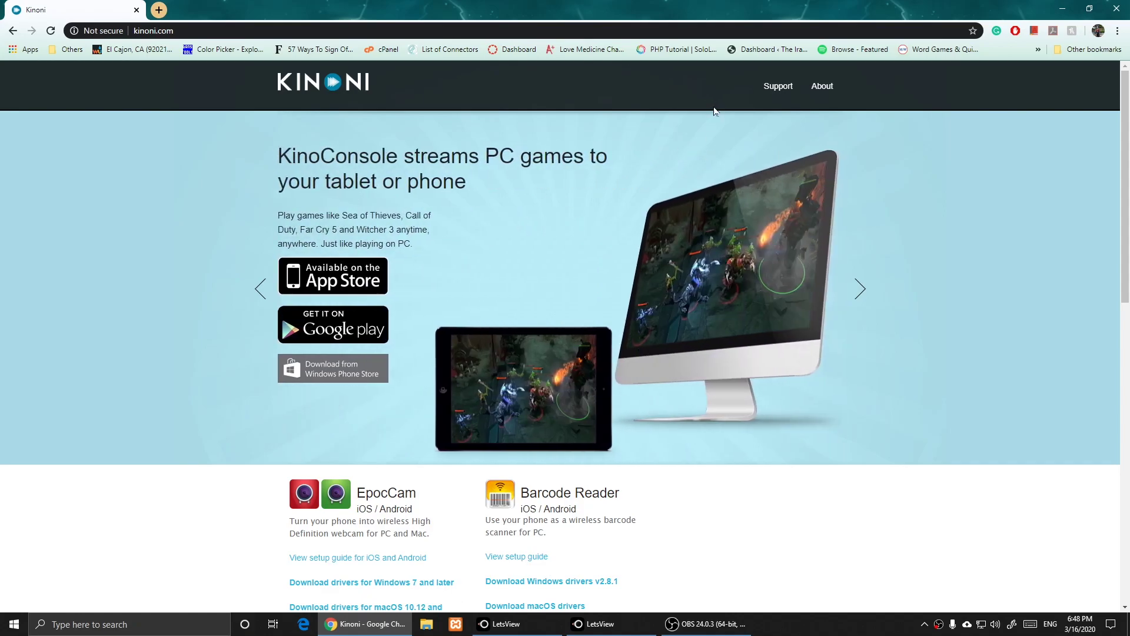
pyautogui.scroll(-2, 777, 222)
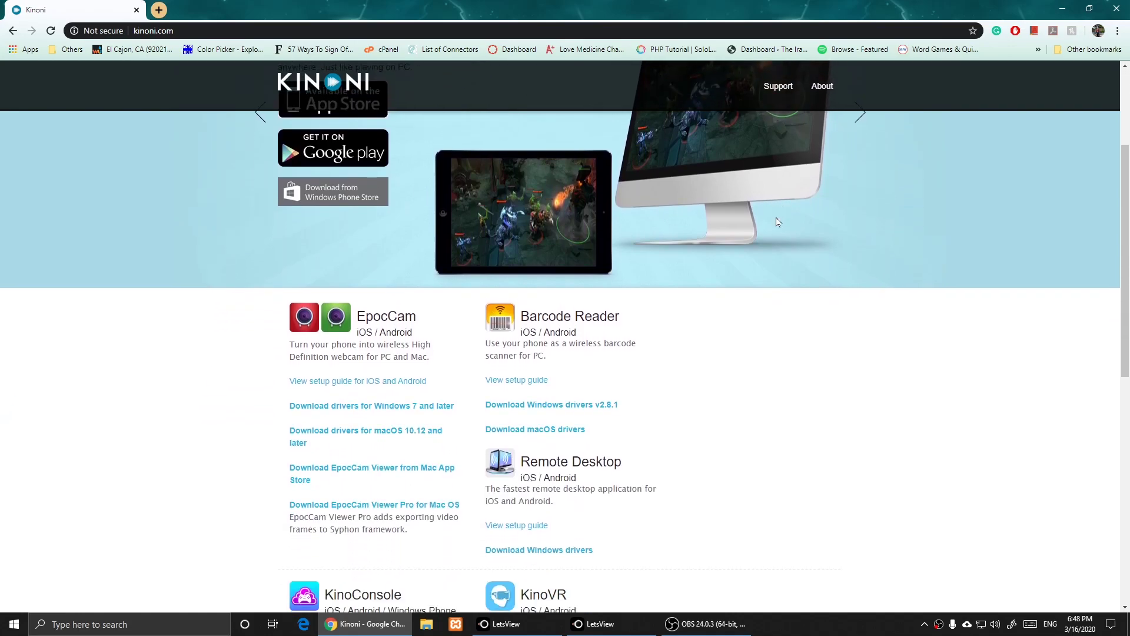
pyautogui.scroll(-2, 776, 222)
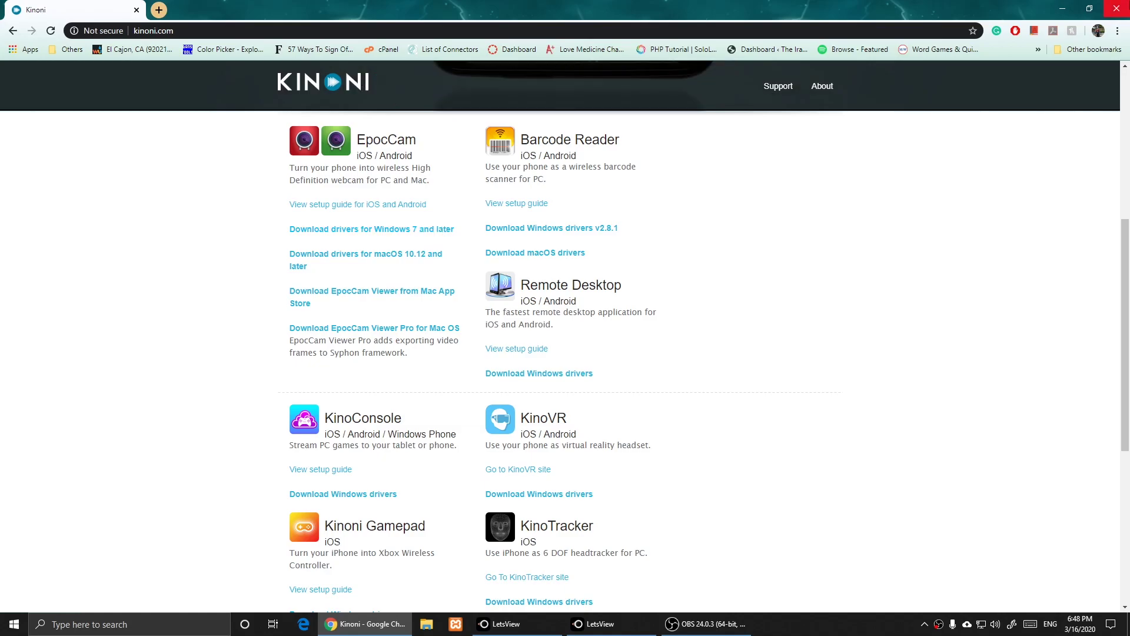
# Close Chrome to return to the desktop and OBS Studio.
pyautogui.click(1116, 9)
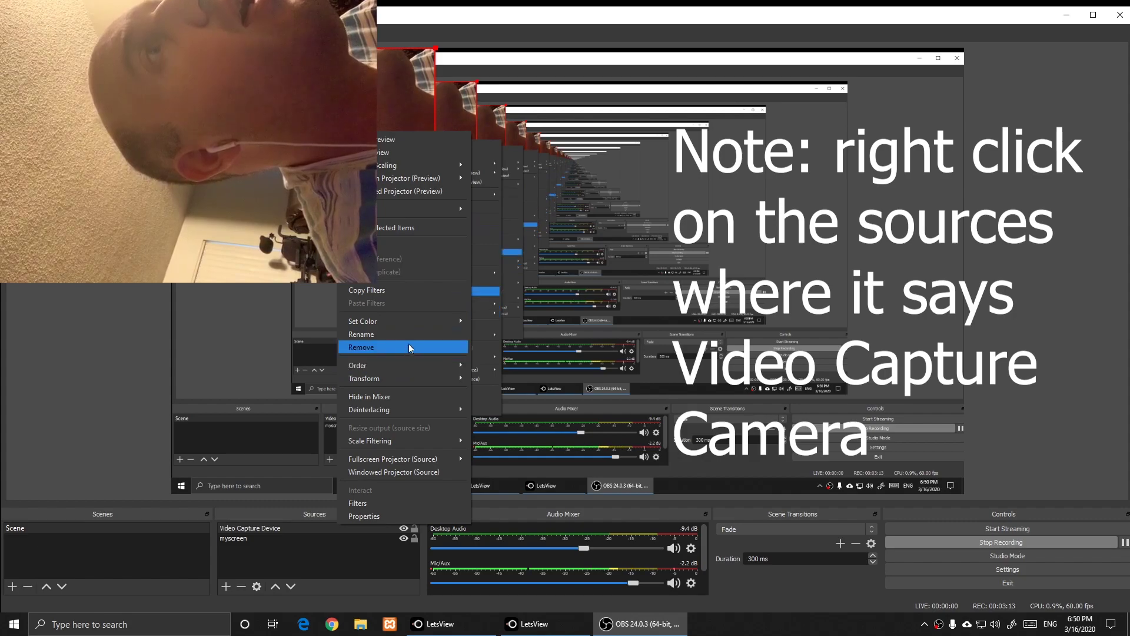
pyautogui.moveTo(402, 378)
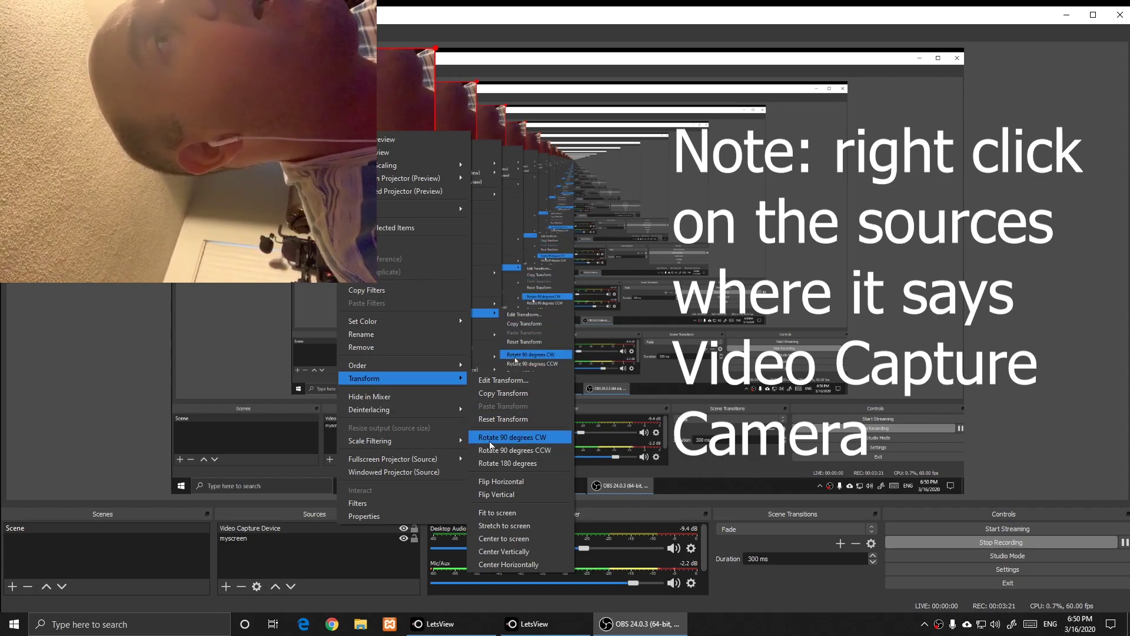
# Apply Rotate 90 degrees CW to the Video Capture Device source.
pyautogui.click(535, 438)
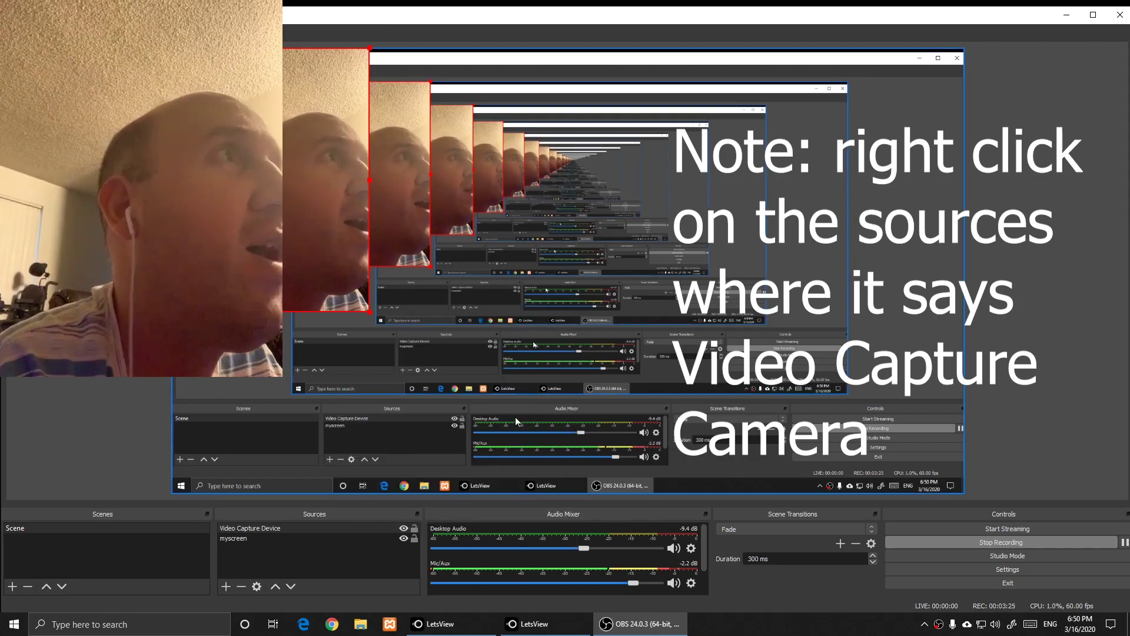